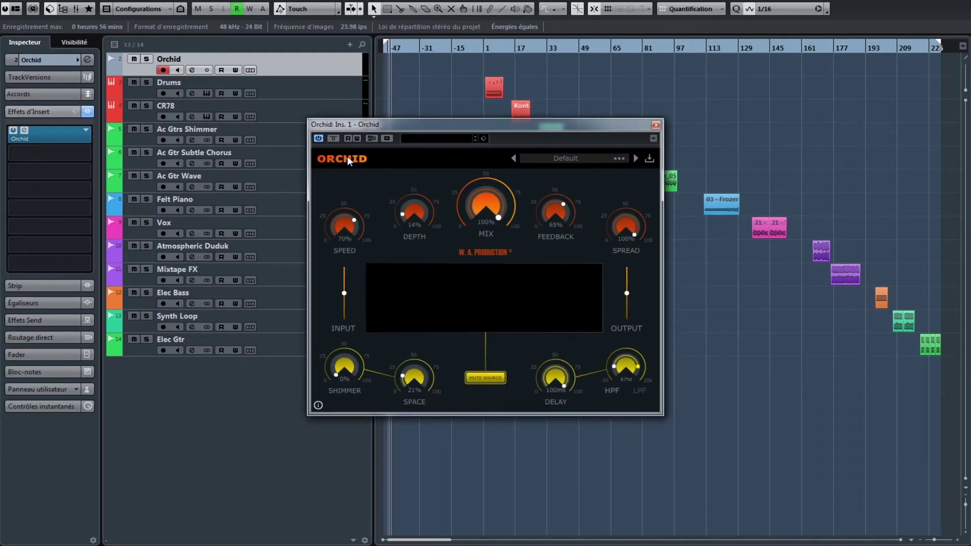
Load the DRUMS Drone preset in the Orchid plugin.
{"action": "left_click", "coordinate": [635, 159]}
{"action": "left_click", "coordinate": [636, 159]}
{"action": "left_click", "coordinate": [635, 159]}
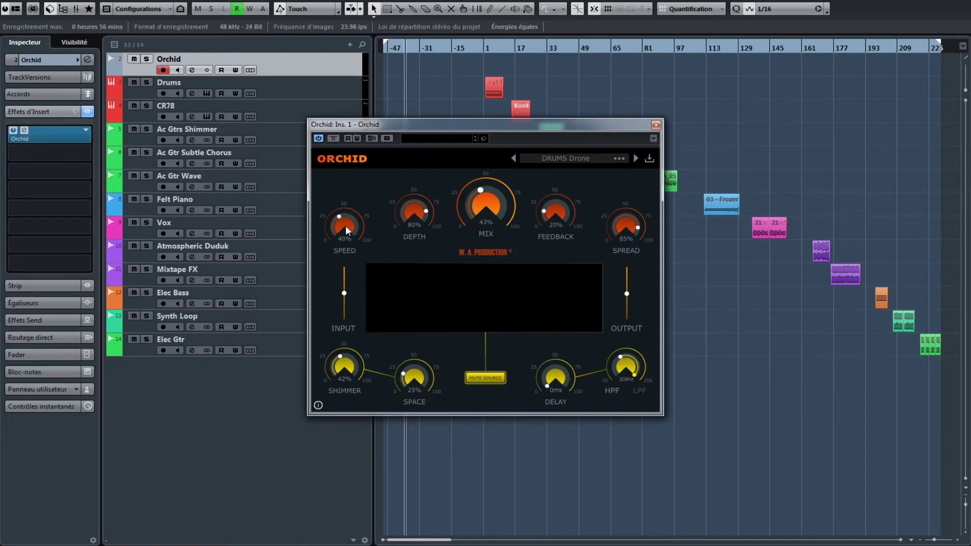
Set the chorus Speed to 34%, Depth to 71% and Mix to 0%.
{"action": "left_click_drag", "start_coordinate": [346, 218], "coordinate": [345, 251]}
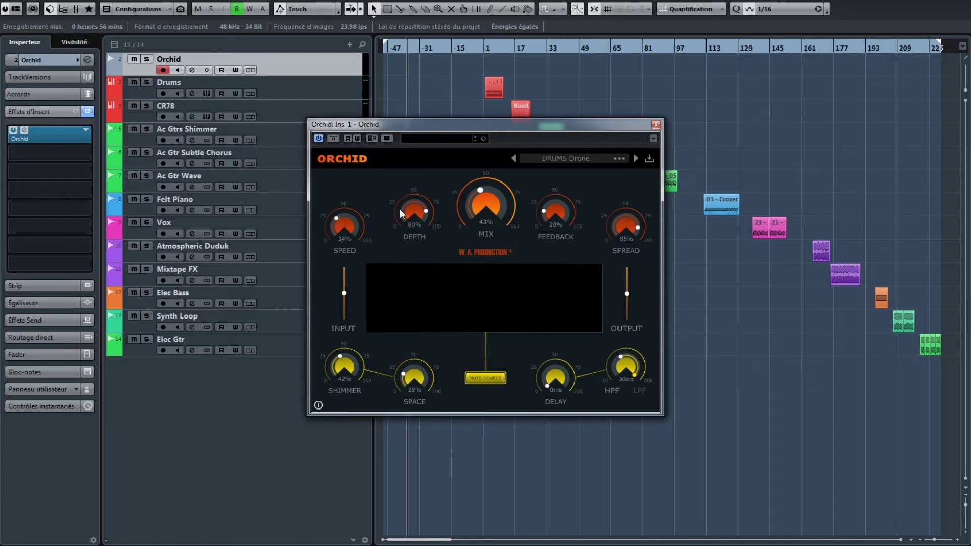
{"action": "left_click_drag", "start_coordinate": [415, 223], "coordinate": [428, 223]}
{"action": "left_click_drag", "start_coordinate": [486, 194], "coordinate": [431, 339]}
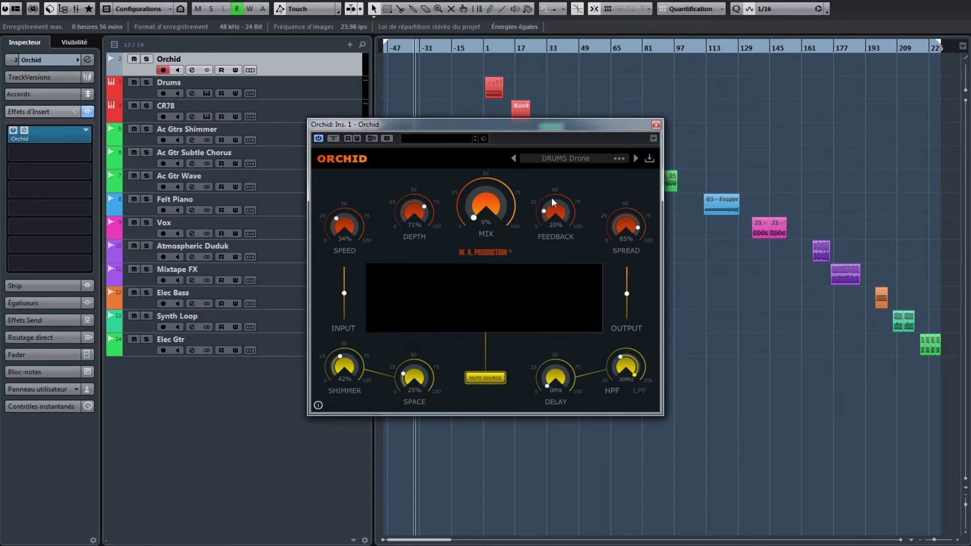
Set the chorus Feedback to 40% and the Spread to 100%.
{"action": "left_click_drag", "start_coordinate": [552, 197], "coordinate": [573, 139]}
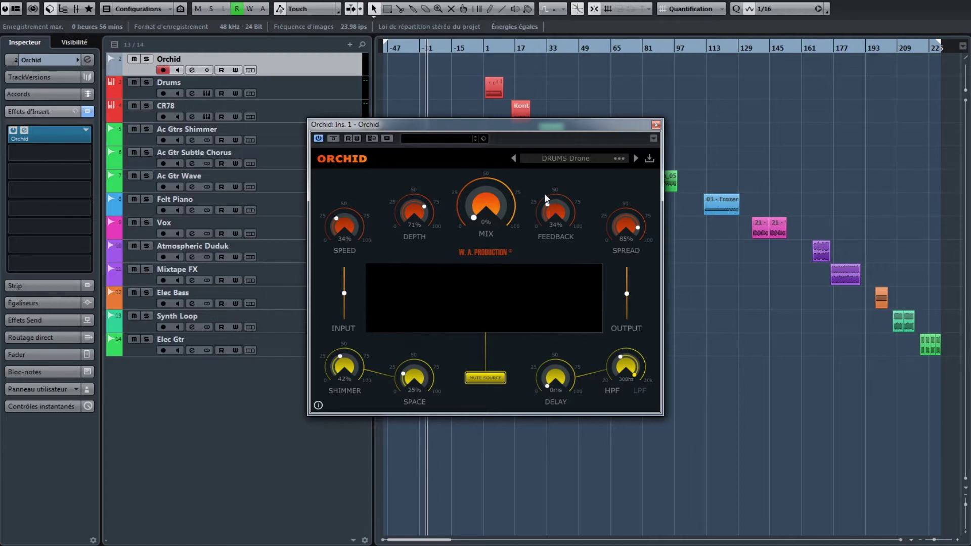
{"action": "left_click_drag", "start_coordinate": [548, 199], "coordinate": [548, 166]}
{"action": "left_click_drag", "start_coordinate": [565, 132], "coordinate": [566, 125]}
{"action": "left_click_drag", "start_coordinate": [556, 245], "coordinate": [544, 298]}
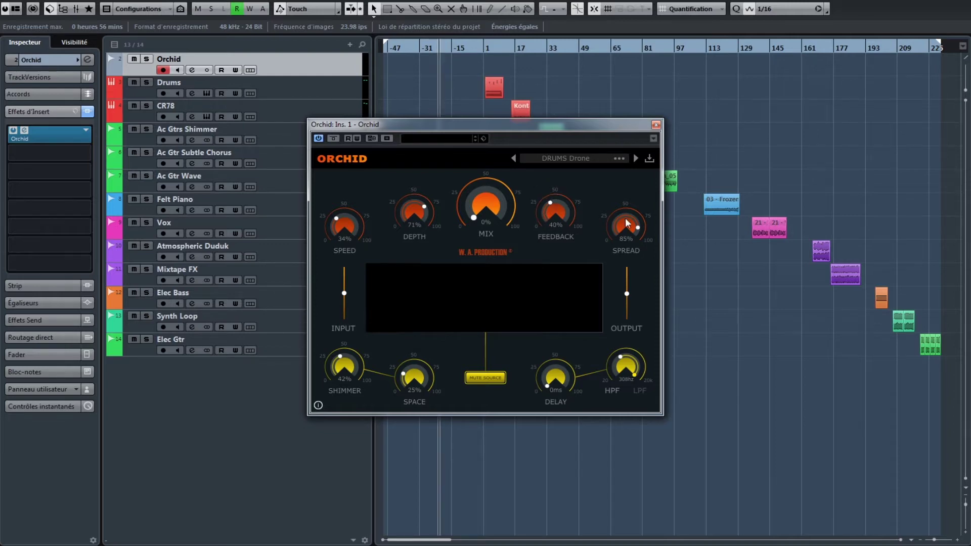
{"action": "left_click_drag", "start_coordinate": [625, 215], "coordinate": [628, 187]}
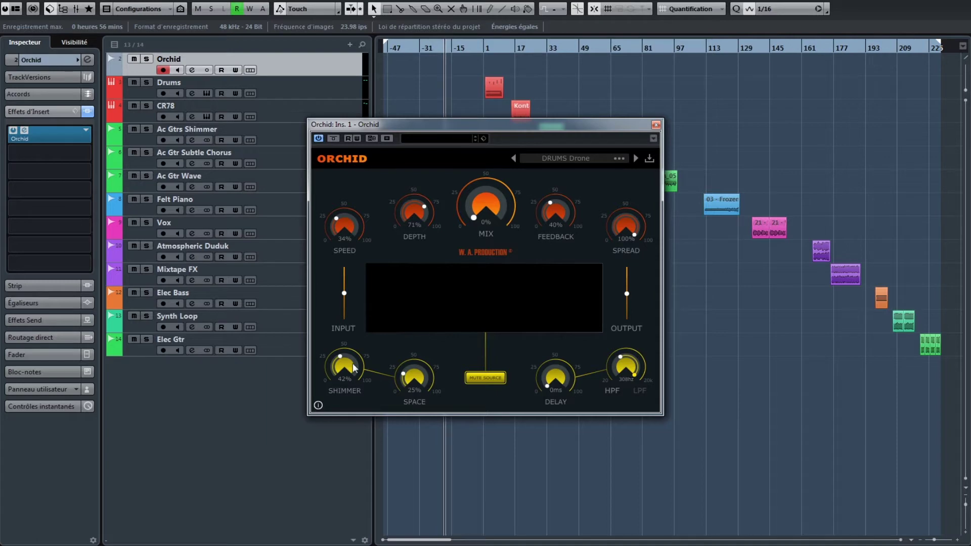
Set Shimmer to 25%, Space to 30%, Delay to 30 ms, HPF to 28 Hz and LPF to 5.5 kHz, and close the plugin window.
{"action": "left_click_drag", "start_coordinate": [345, 377], "coordinate": [365, 359]}
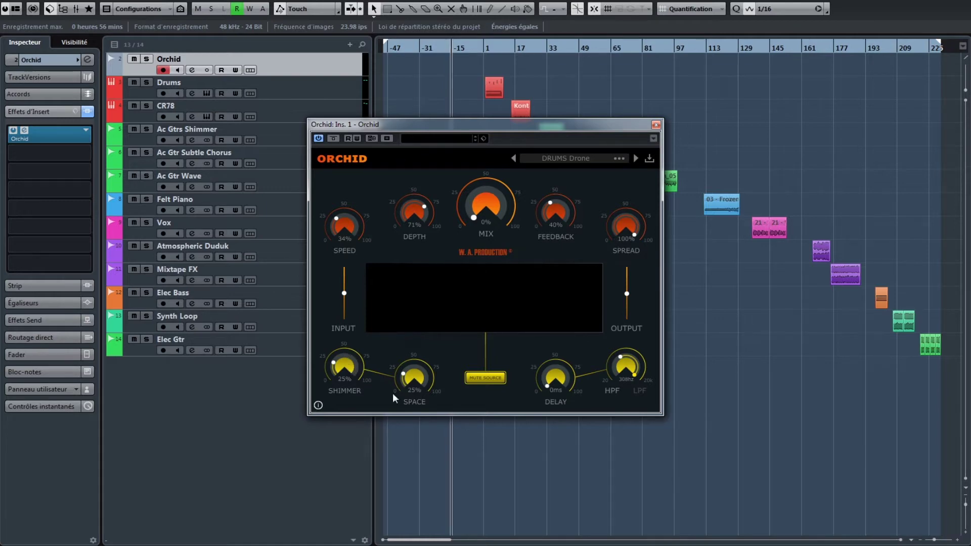
{"action": "left_click_drag", "start_coordinate": [414, 377], "coordinate": [450, 373]}
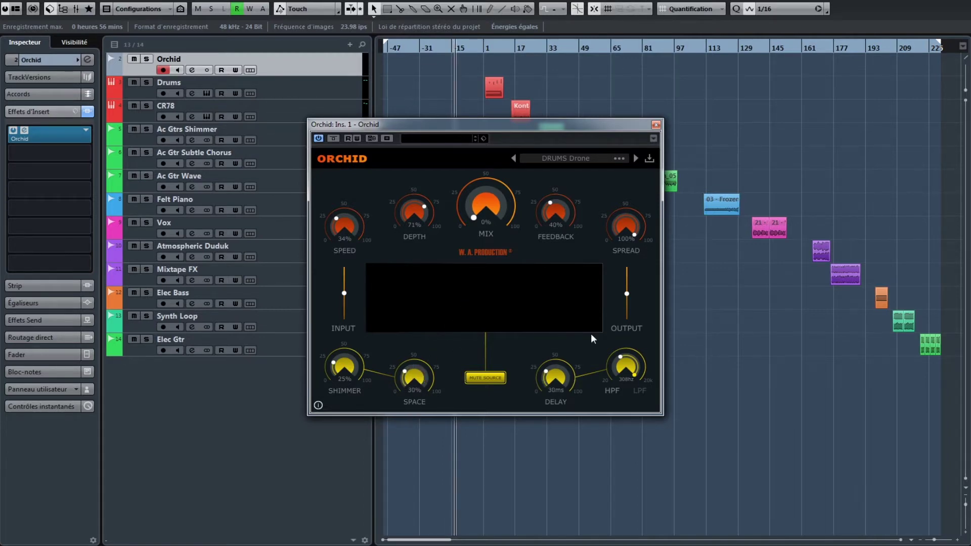
{"action": "left_click_drag", "start_coordinate": [616, 384], "coordinate": [635, 379]}
{"action": "left_click", "coordinate": [634, 375]}
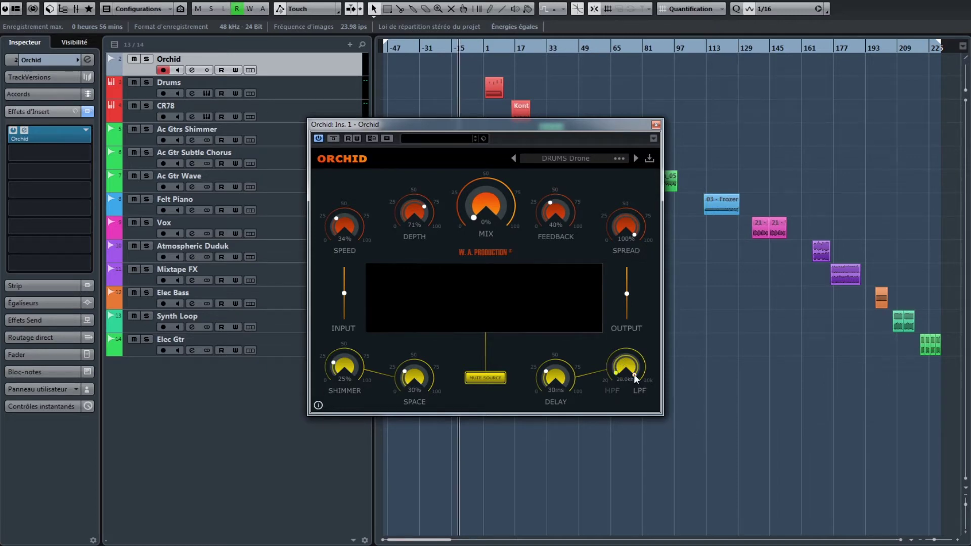
{"action": "left_click_drag", "start_coordinate": [637, 342], "coordinate": [637, 366]}
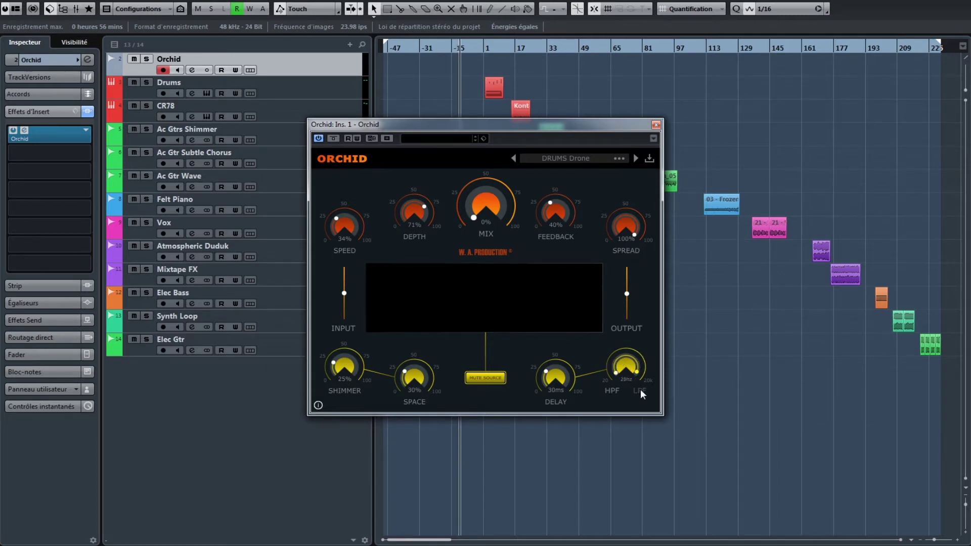
{"action": "left_click", "coordinate": [636, 373]}
{"action": "left_click_drag", "start_coordinate": [635, 357], "coordinate": [635, 354]}
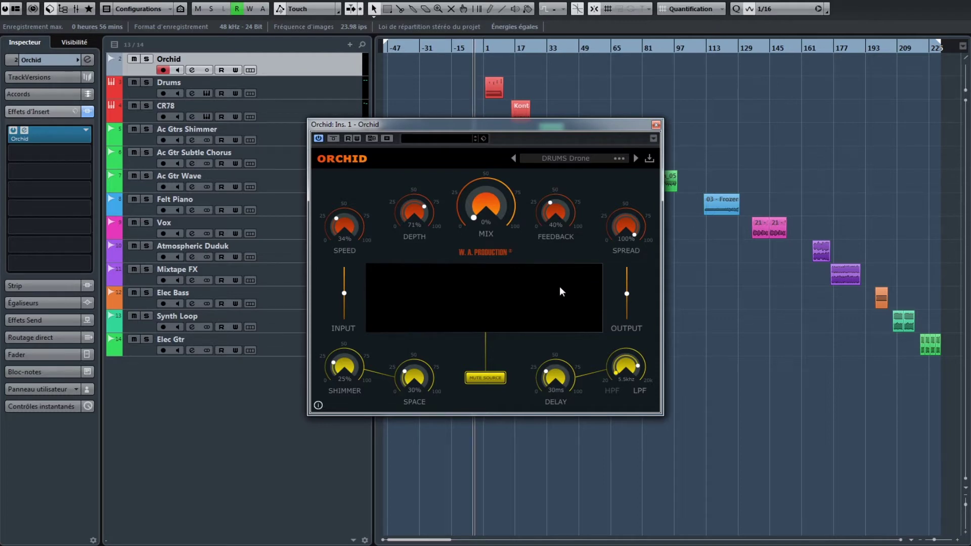
{"action": "left_click", "coordinate": [656, 124]}
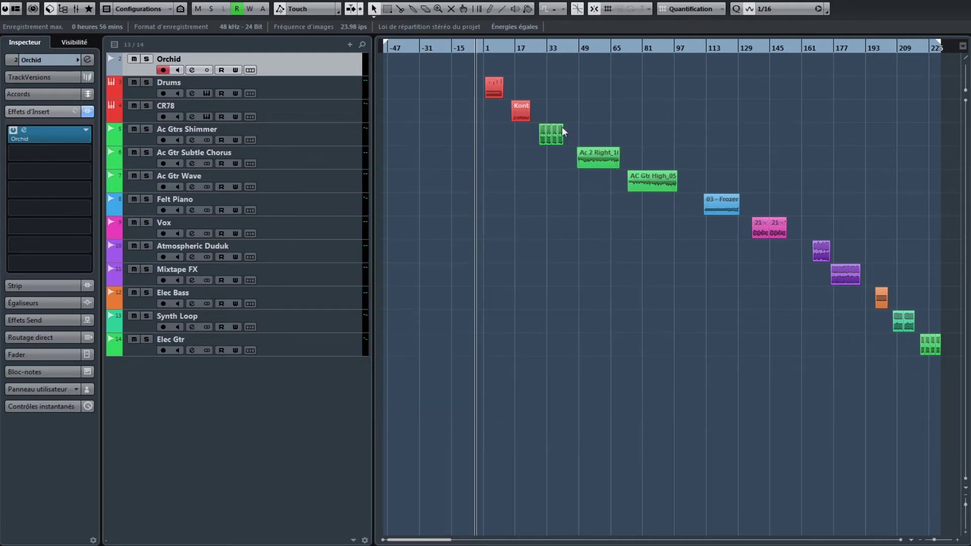
Open the Orchid insert on the Drums track, set its Mix to 15% and close it.
{"action": "left_click", "coordinate": [339, 92]}
{"action": "left_click", "coordinate": [47, 321]}
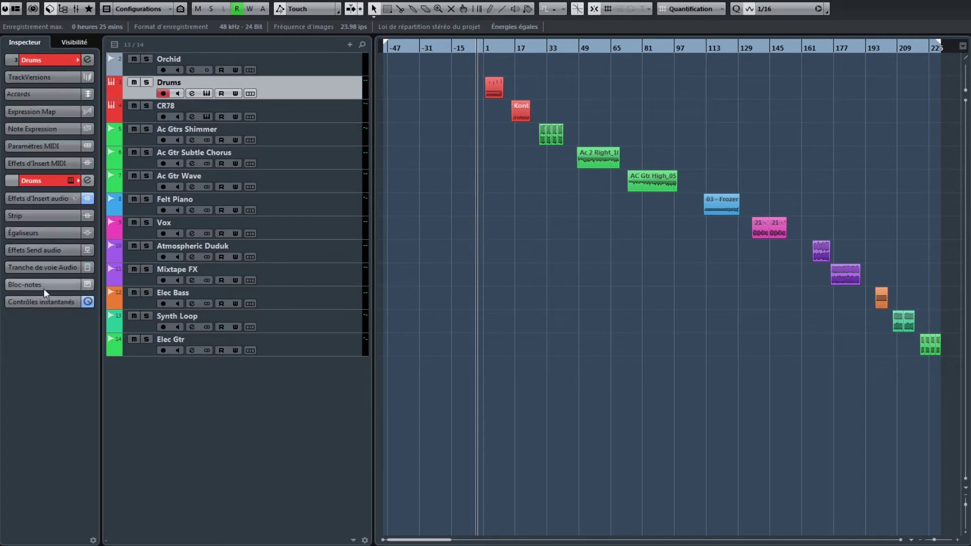
{"action": "left_click", "coordinate": [44, 201]}
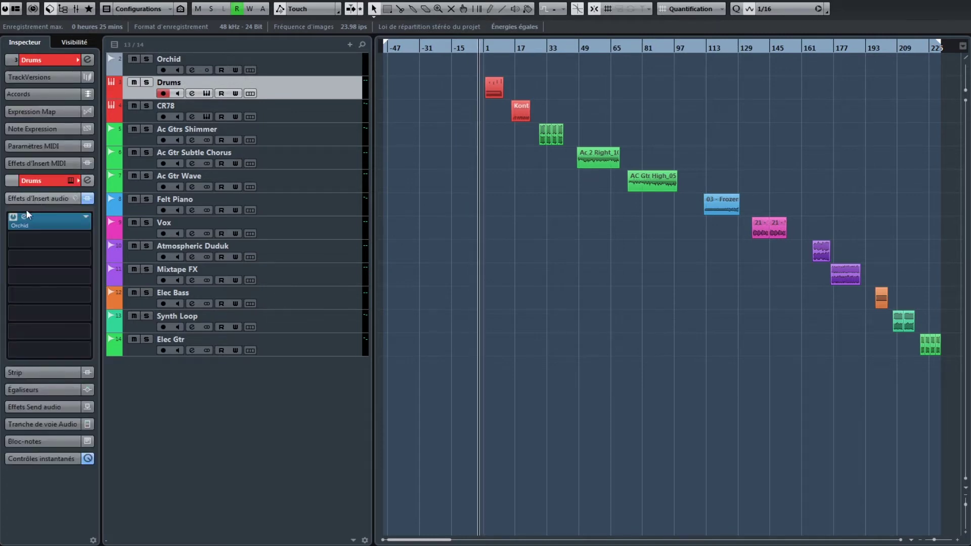
{"action": "left_click", "coordinate": [26, 214]}
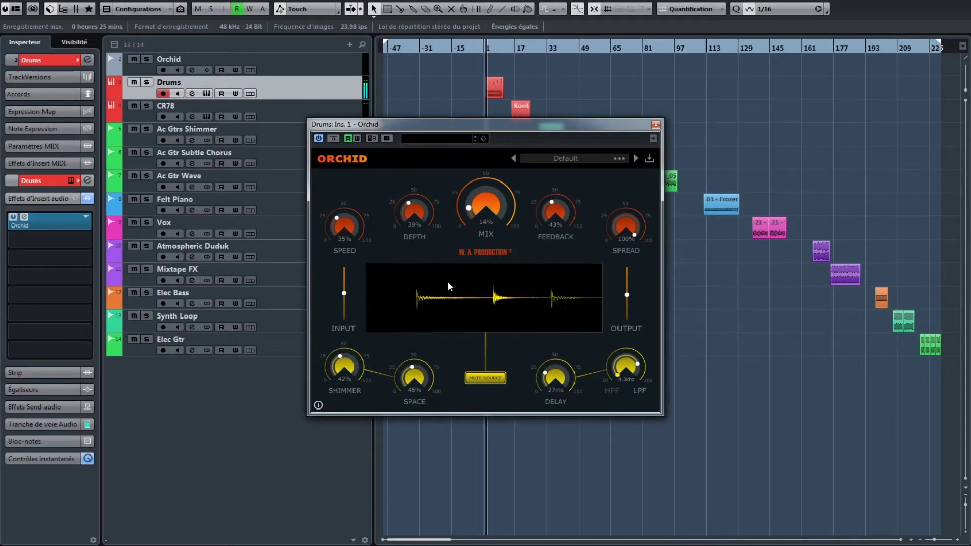
{"action": "left_click_drag", "start_coordinate": [453, 220], "coordinate": [483, 219]}
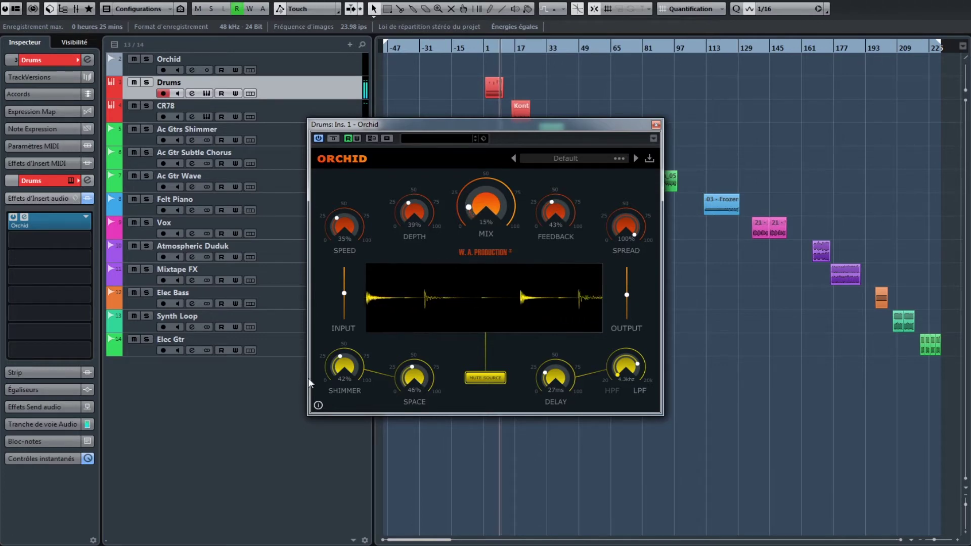
{"action": "left_click", "coordinate": [656, 124]}
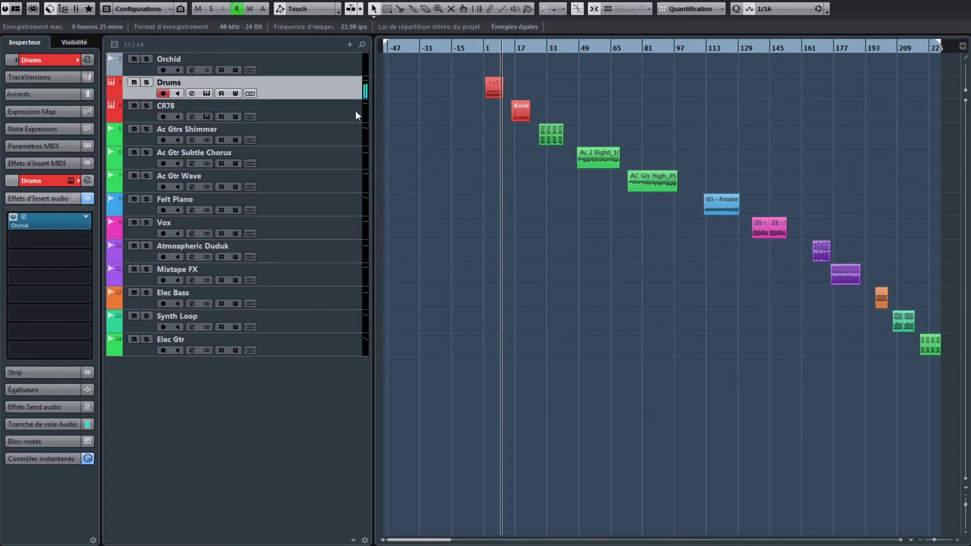
Open the Orchid insert on the CR78 track to review its settings during playback, and close it.
{"action": "left_click", "coordinate": [327, 118]}
{"action": "left_click", "coordinate": [24, 218]}
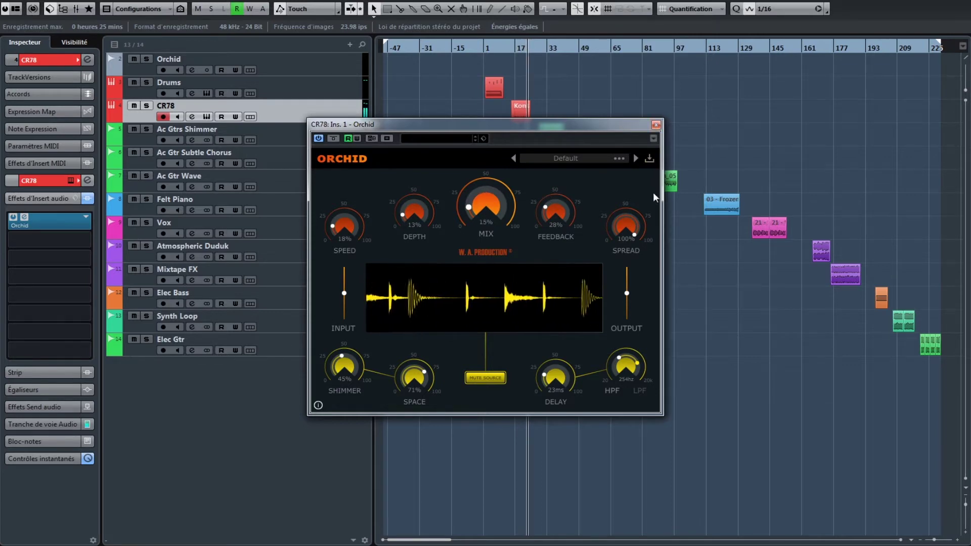
{"action": "left_click", "coordinate": [654, 126]}
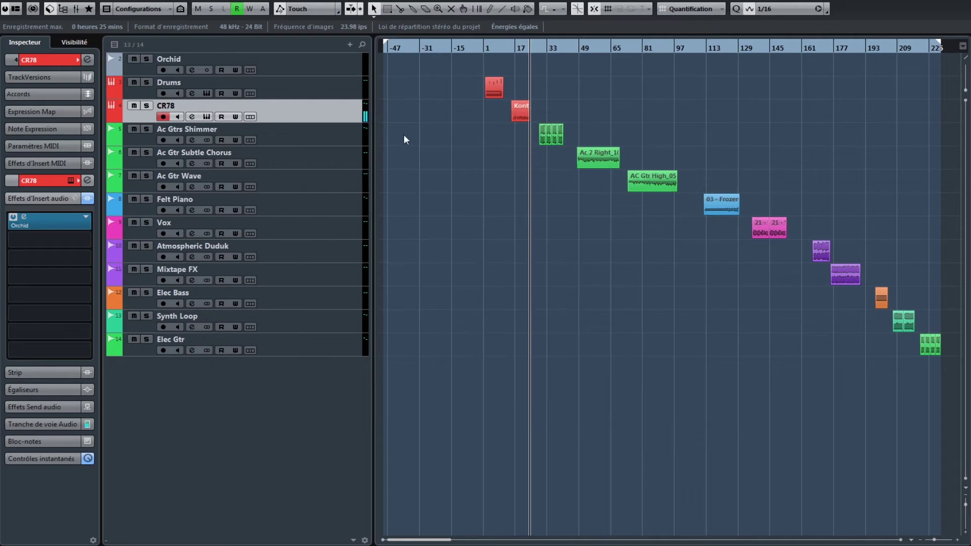
Open the Orchid insert on the Ac Gtrs Shimmer track to review its settings during playback, and close it.
{"action": "left_click", "coordinate": [338, 136]}
{"action": "left_click", "coordinate": [27, 133]}
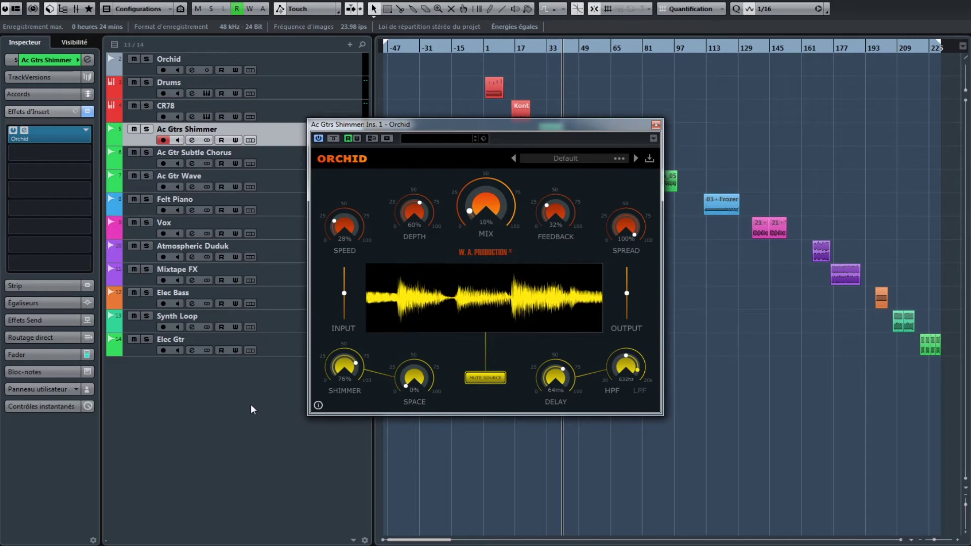
{"action": "left_click", "coordinate": [659, 124]}
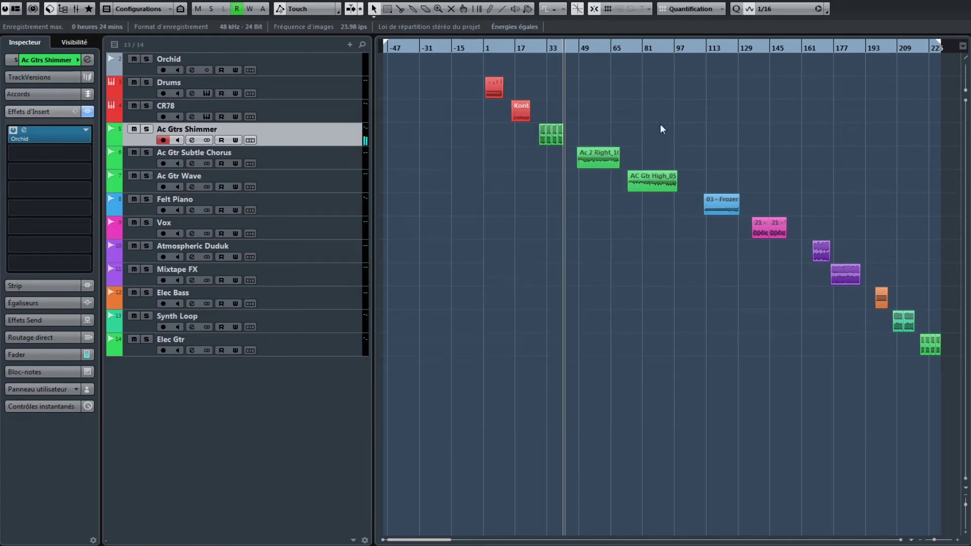
Open the Orchid insert on the Ac Gtr Subtle Chorus track, set its Mix to 58% and close it.
{"action": "left_click", "coordinate": [323, 159]}
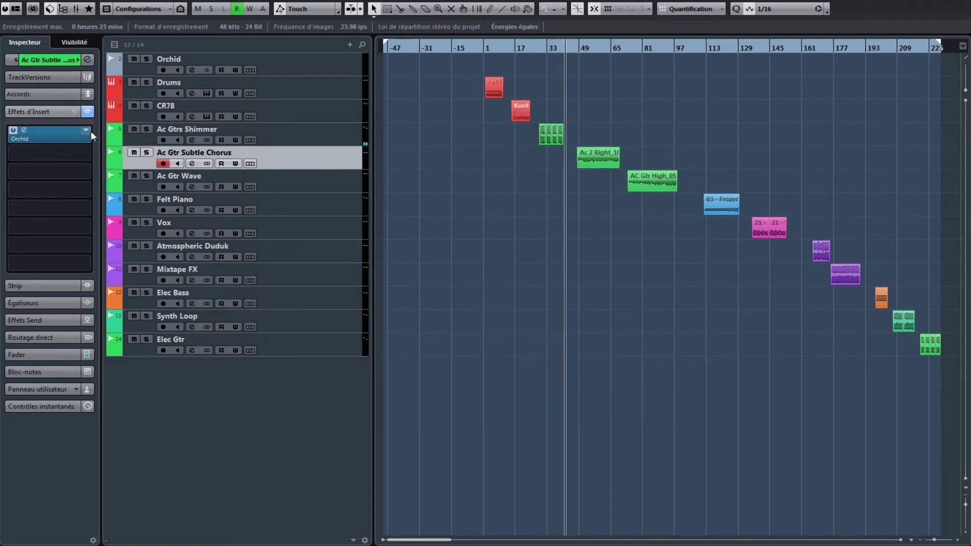
{"action": "left_click", "coordinate": [29, 129]}
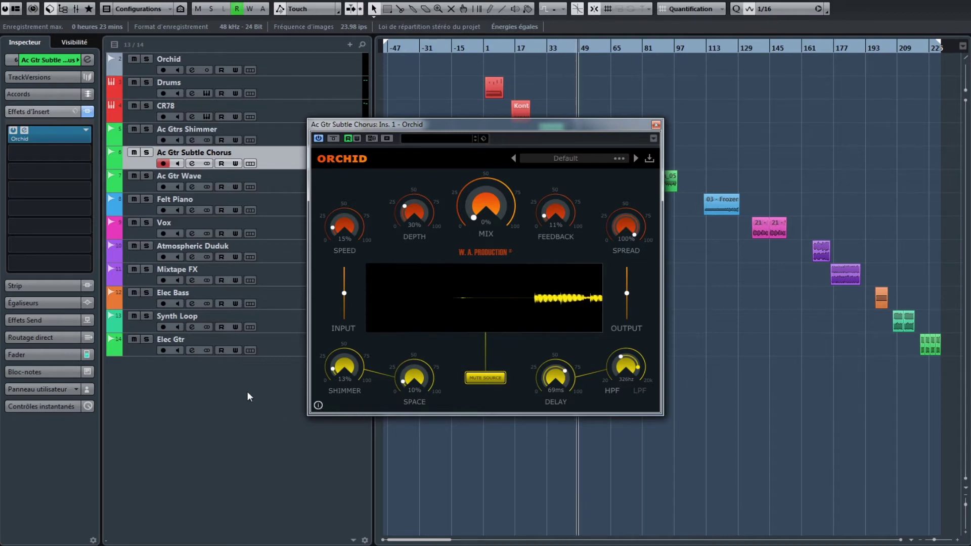
{"action": "left_click_drag", "start_coordinate": [493, 202], "coordinate": [390, 255]}
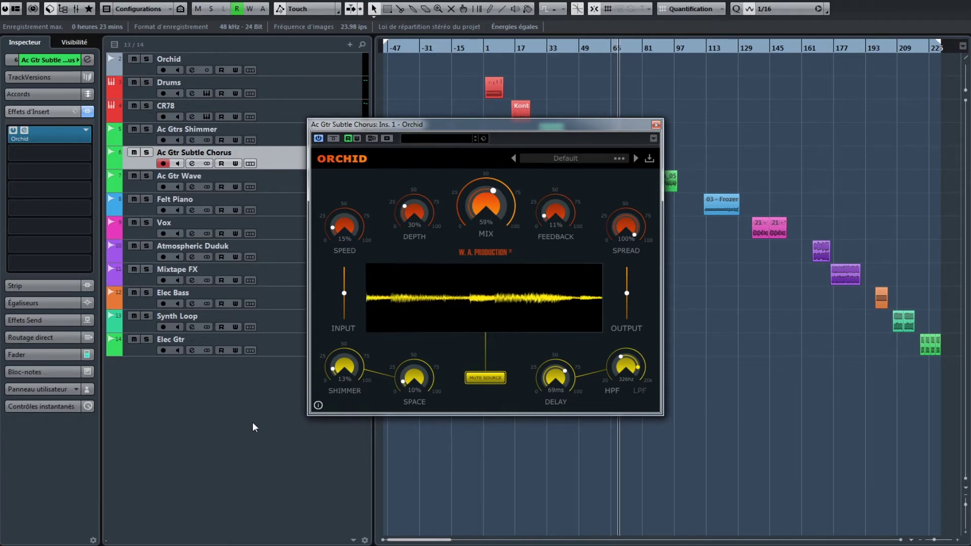
{"action": "left_click", "coordinate": [655, 124]}
Open the Orchid insert on the Ac Gtr Wave track to review its settings during playback, and close it.
{"action": "left_click", "coordinate": [301, 188]}
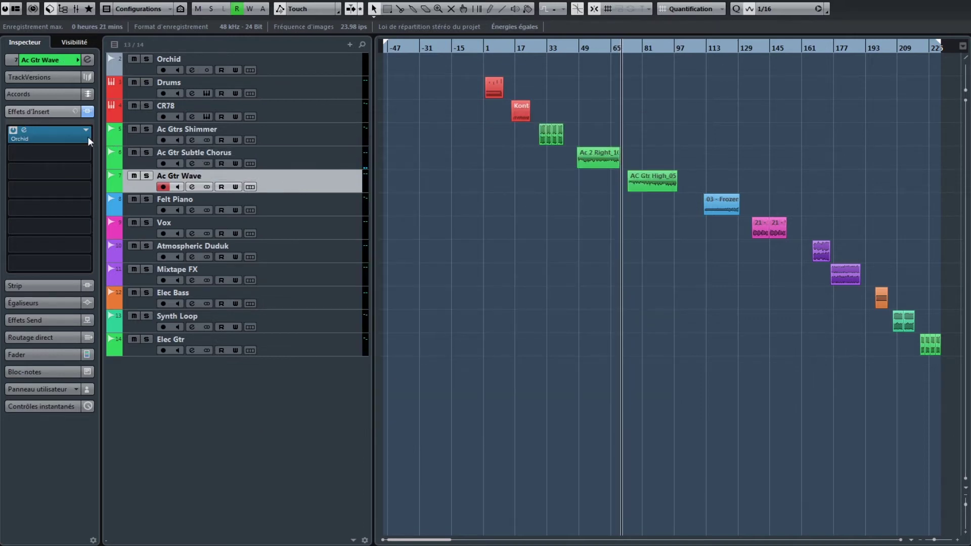
{"action": "left_click", "coordinate": [23, 130]}
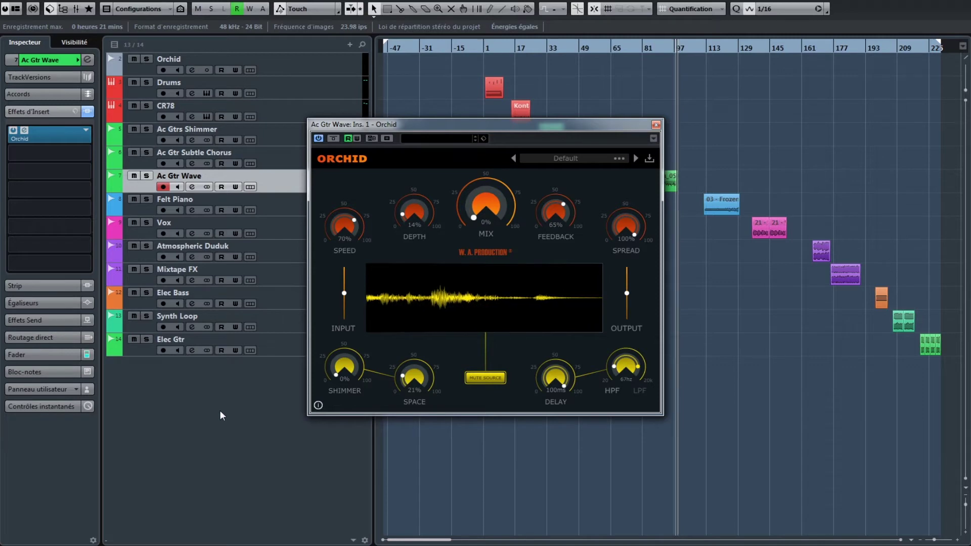
{"action": "left_click", "coordinate": [655, 125]}
Open the Orchid insert on the Felt Piano track to review its settings during playback, and close it.
{"action": "left_click", "coordinate": [290, 207]}
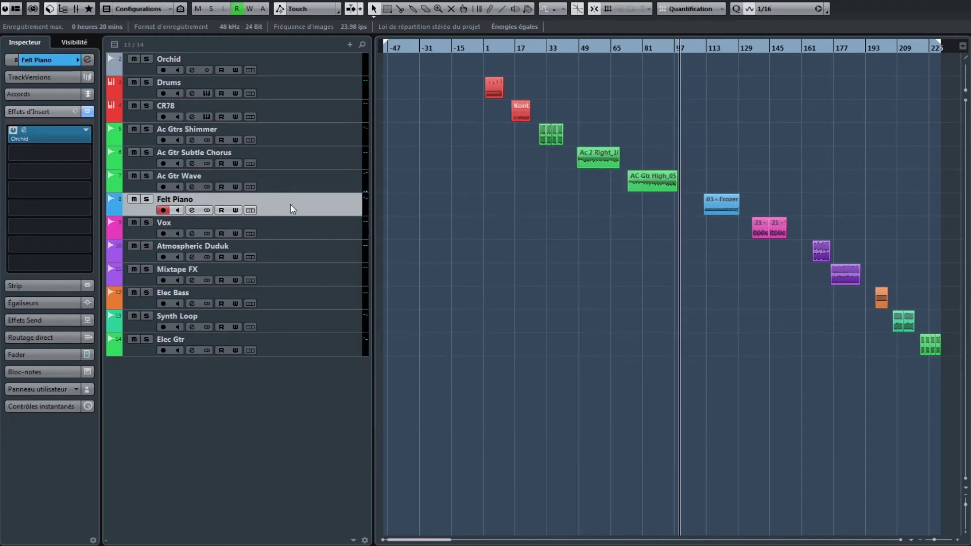
{"action": "left_click", "coordinate": [24, 131]}
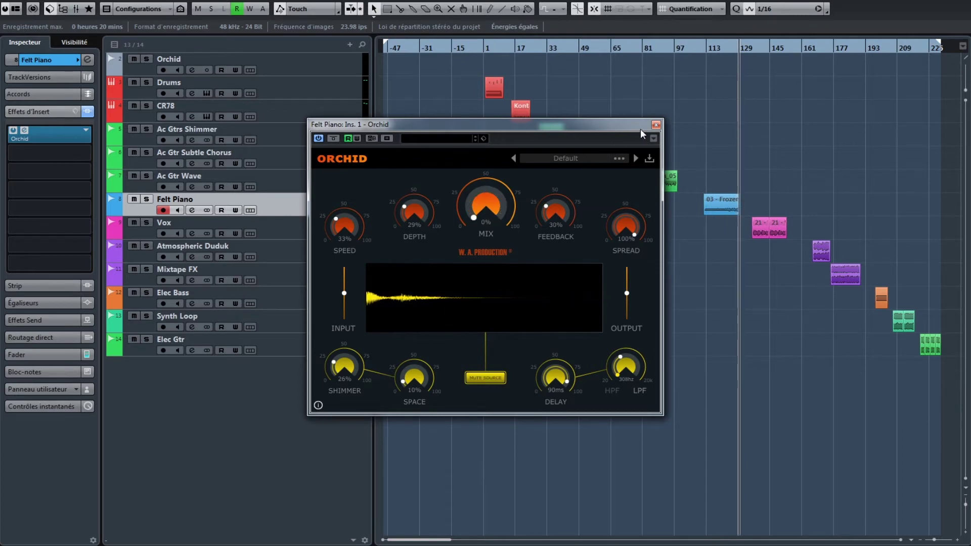
{"action": "left_click", "coordinate": [656, 125]}
Open the Orchid insert on the Vox track to review its settings during playback, and close it.
{"action": "left_click", "coordinate": [342, 234]}
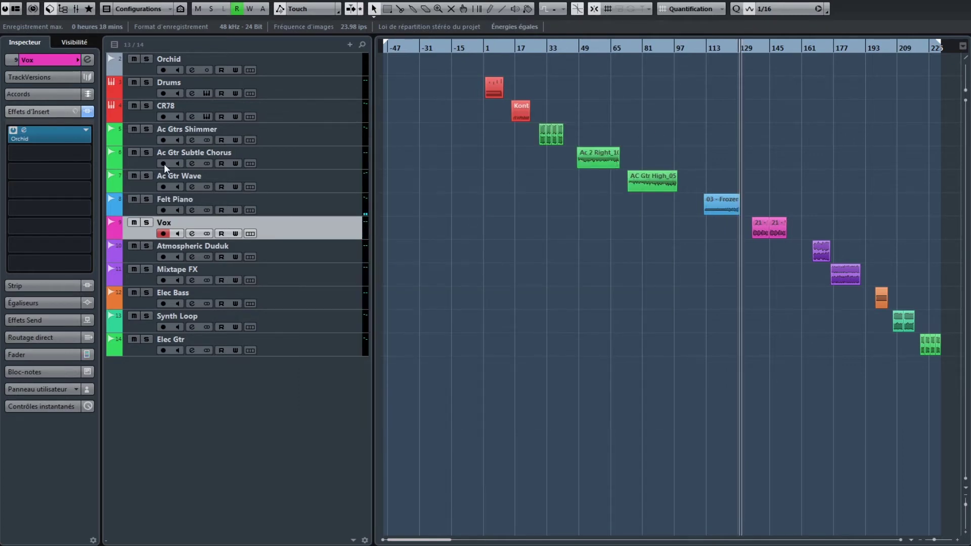
{"action": "left_click", "coordinate": [23, 131]}
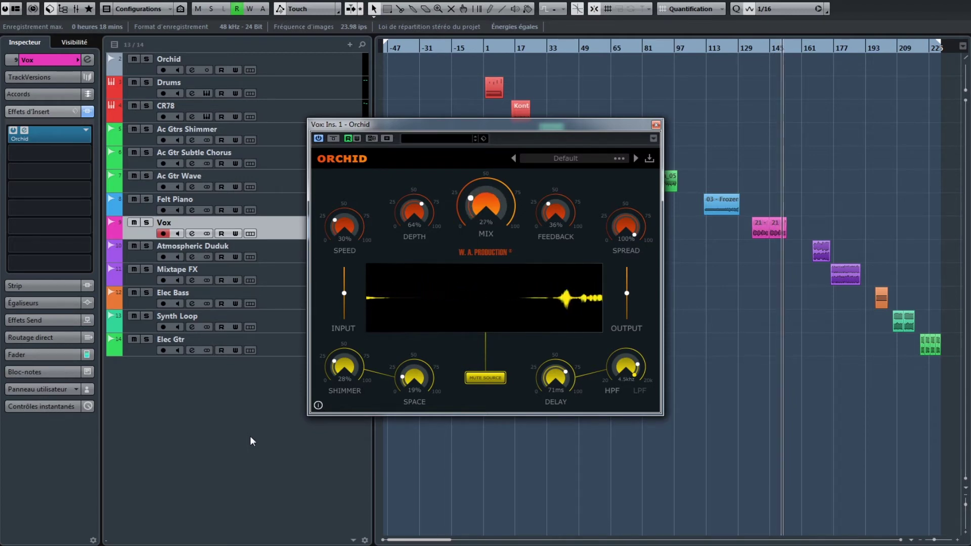
{"action": "left_click", "coordinate": [655, 124]}
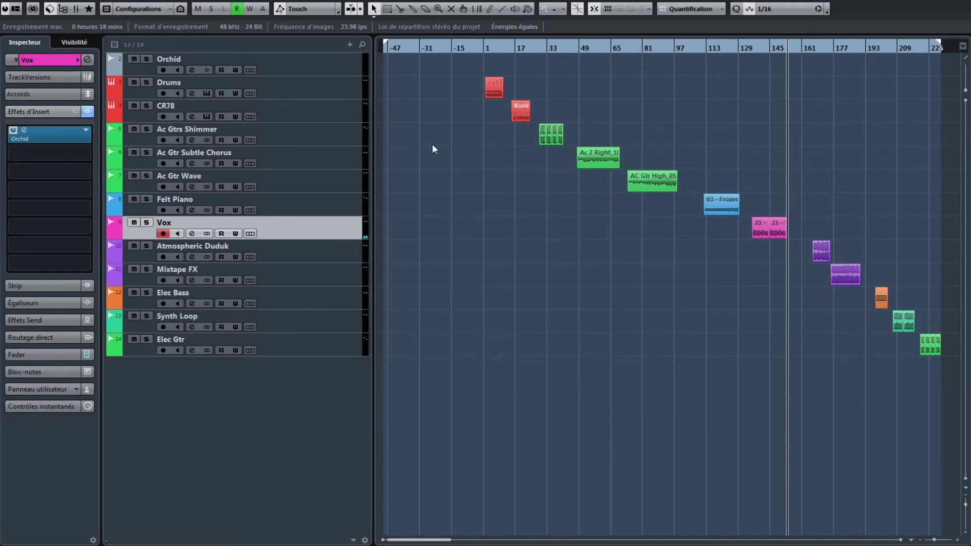
Open the Orchid insert on the Atmospheric Duduk track, set its Delay to 47 ms and close it.
{"action": "left_click", "coordinate": [325, 254]}
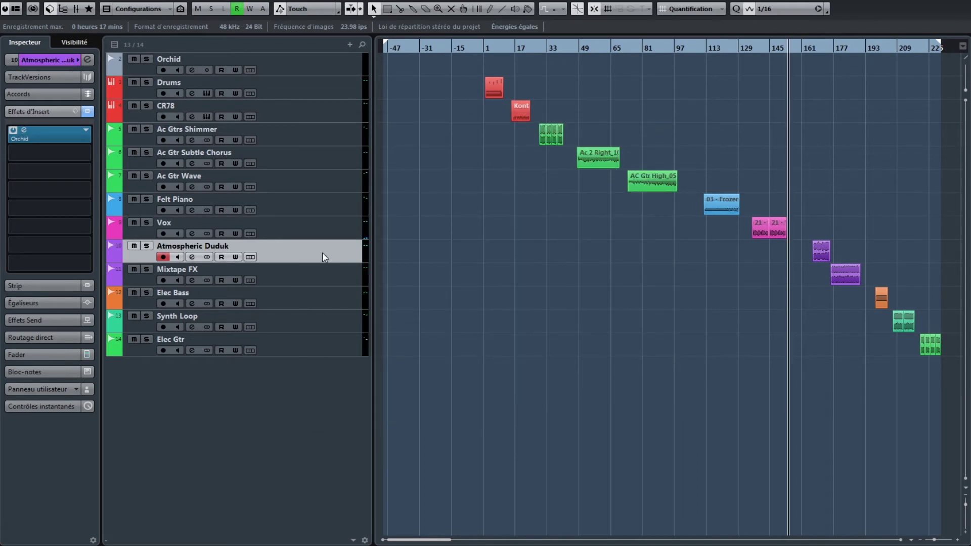
{"action": "left_click", "coordinate": [24, 131]}
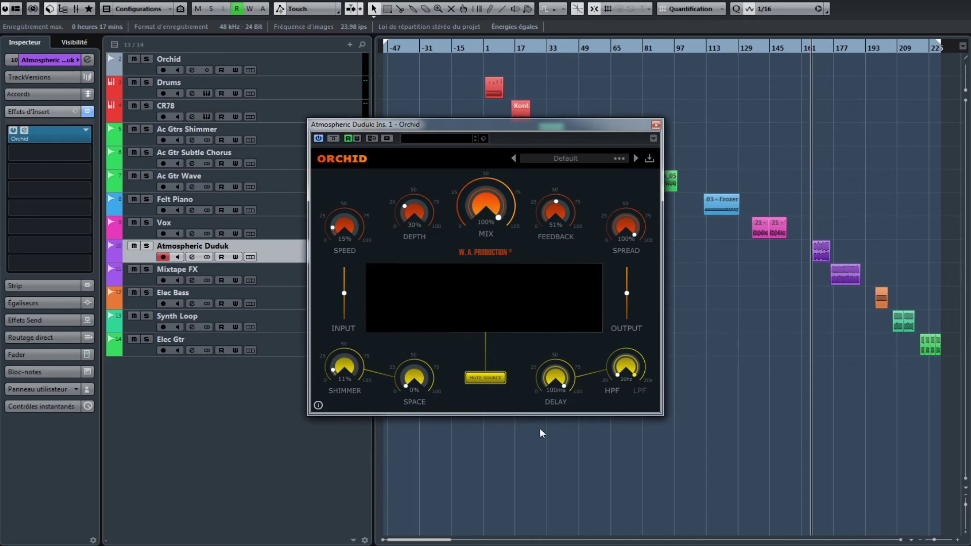
{"action": "left_click_drag", "start_coordinate": [550, 355], "coordinate": [537, 428]}
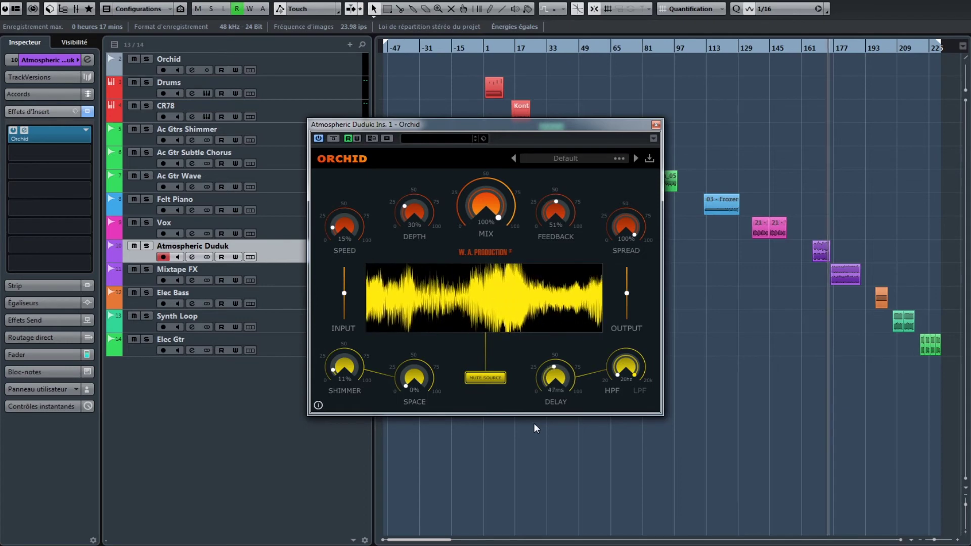
{"action": "left_click", "coordinate": [656, 126]}
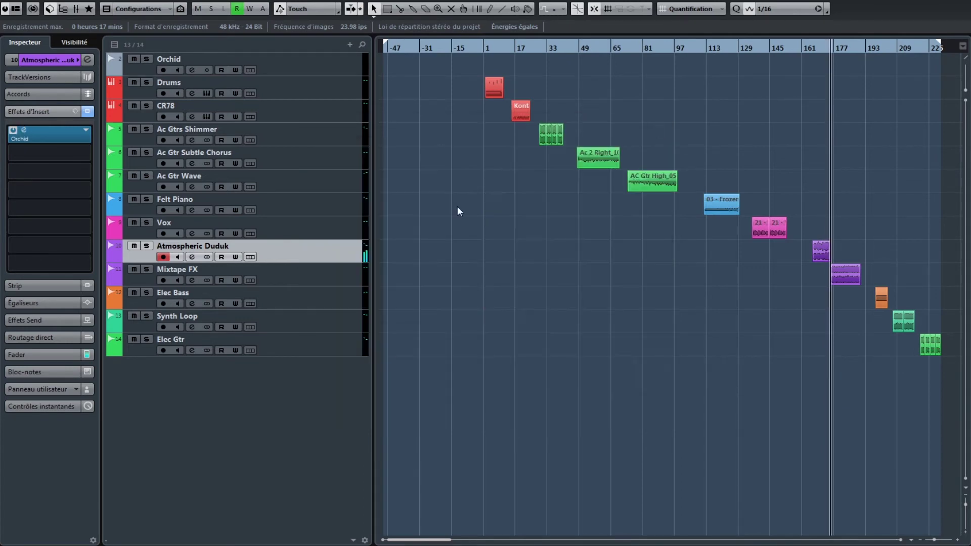
Open the Orchid insert on the Mixtape FX track to review its settings during playback, and close it.
{"action": "left_click", "coordinate": [289, 276]}
{"action": "left_click", "coordinate": [23, 129]}
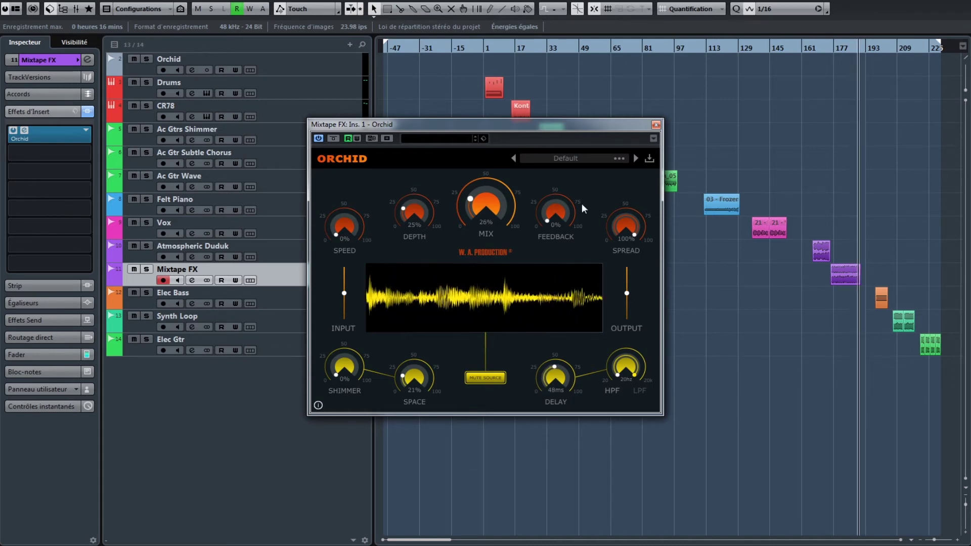
{"action": "left_click", "coordinate": [656, 125]}
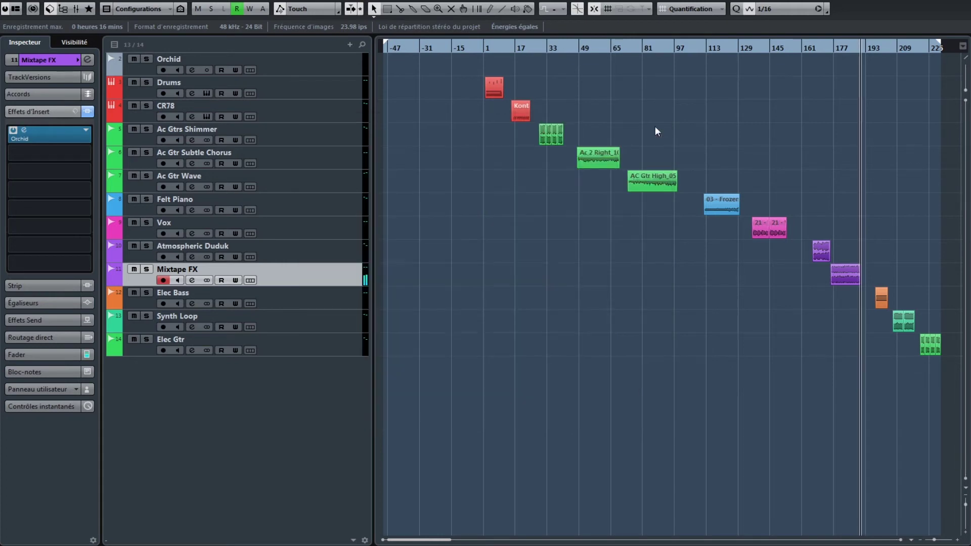
Open the Orchid insert on the Elec Bass track to review its settings during playback, and close it.
{"action": "left_click", "coordinate": [341, 304]}
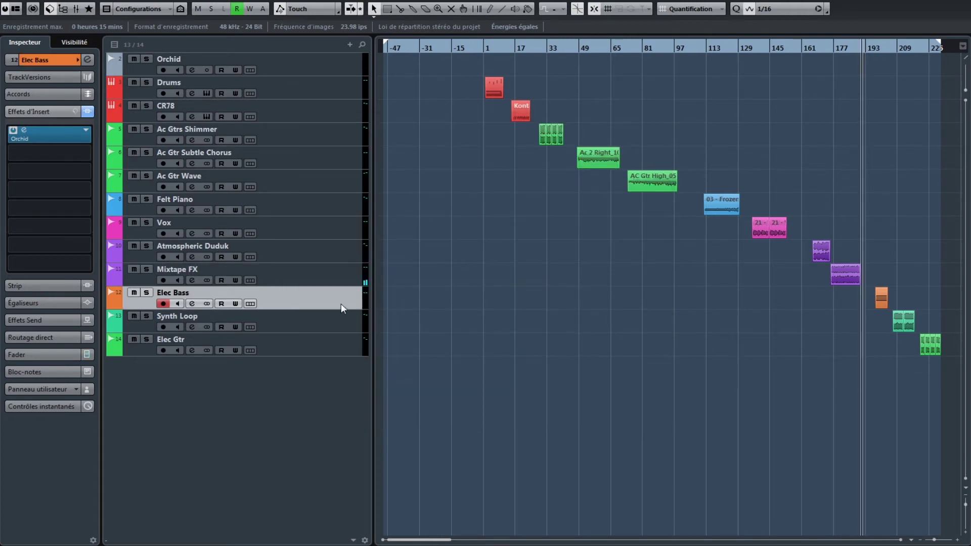
{"action": "left_click", "coordinate": [24, 133]}
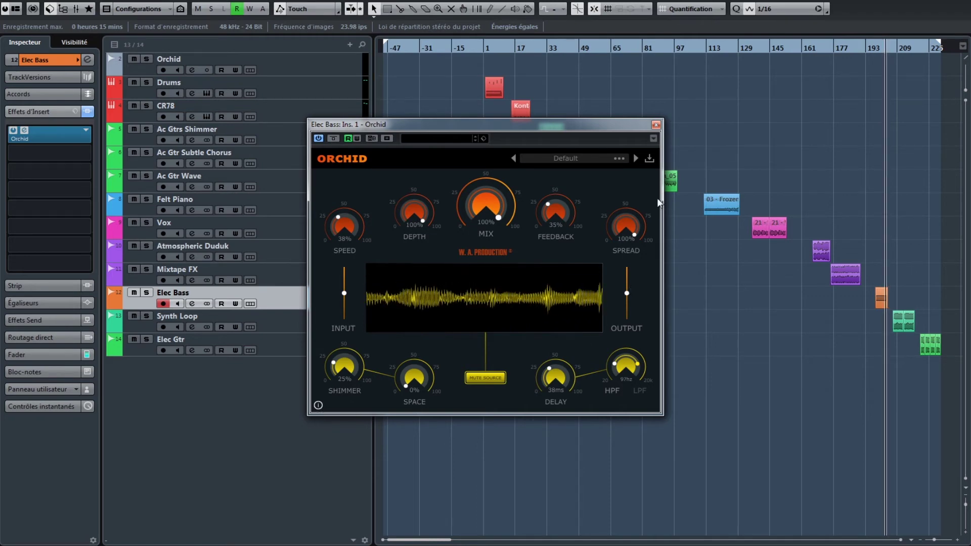
{"action": "left_click", "coordinate": [656, 125]}
Open the Orchid insert on the Synth Loop track to review its settings during playback, and close it.
{"action": "left_click", "coordinate": [325, 319]}
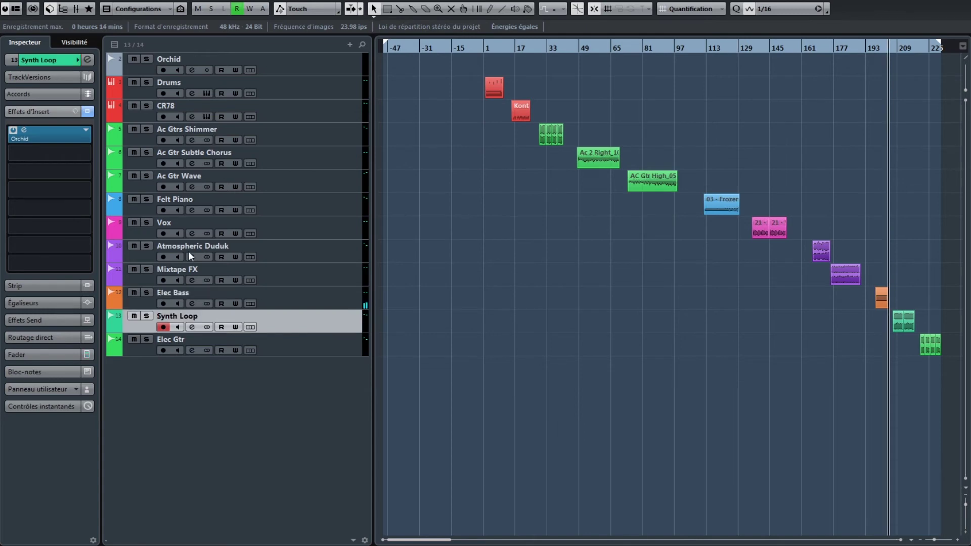
{"action": "left_click", "coordinate": [24, 130]}
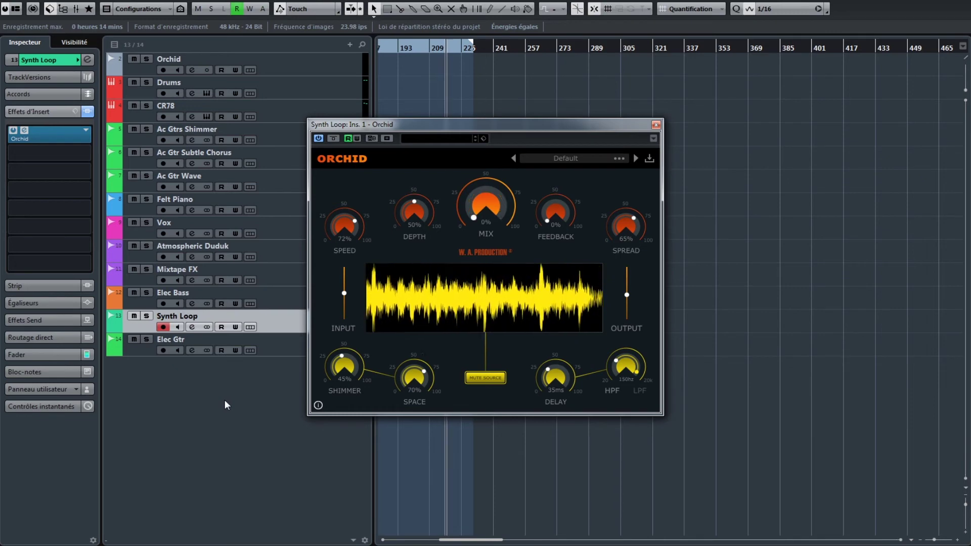
{"action": "left_click", "coordinate": [655, 125]}
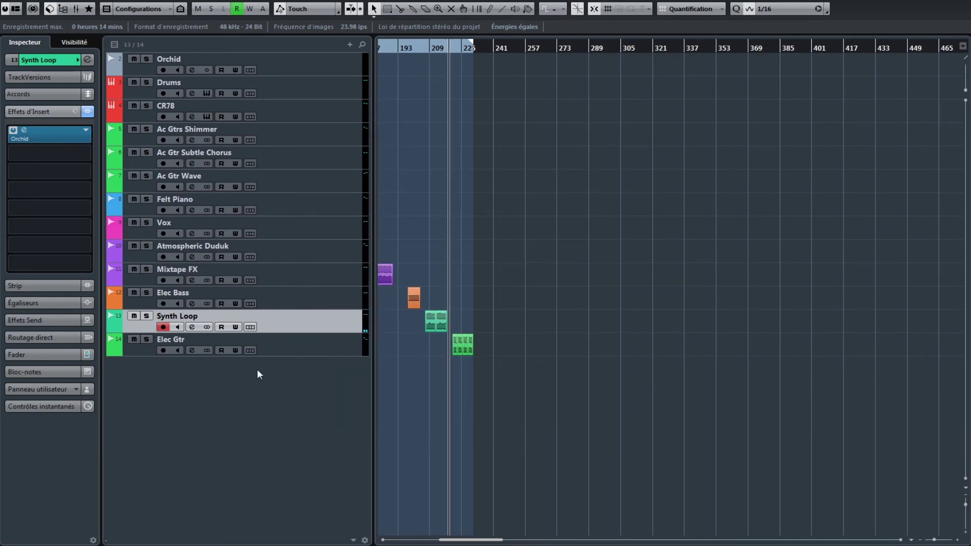
Open the Orchid insert on the Elec Gtr track to review its settings during playback.
{"action": "left_click", "coordinate": [306, 347]}
{"action": "left_click", "coordinate": [21, 130]}
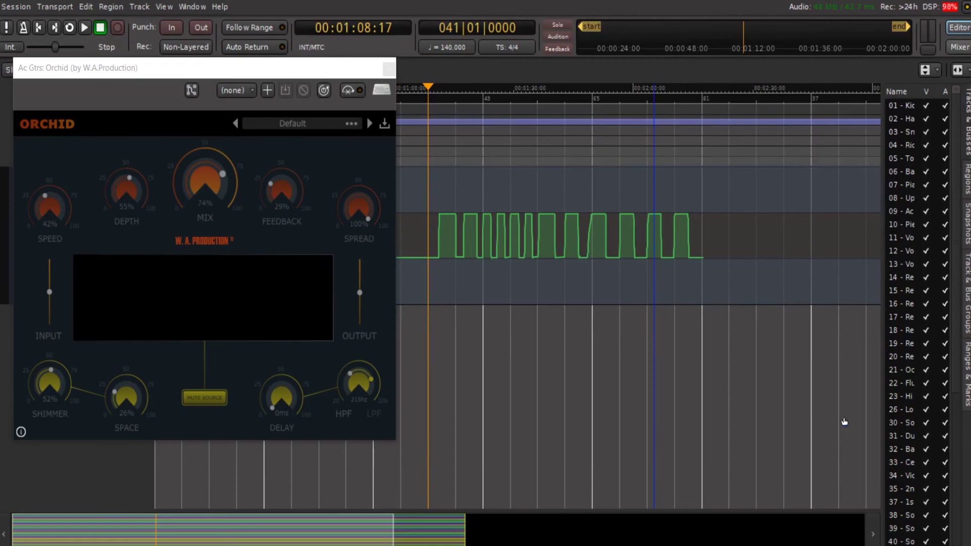
Start playback of the session from the playhead to audition Orchid on the Ac Gtrs track.
{"action": "key", "text": "space"}
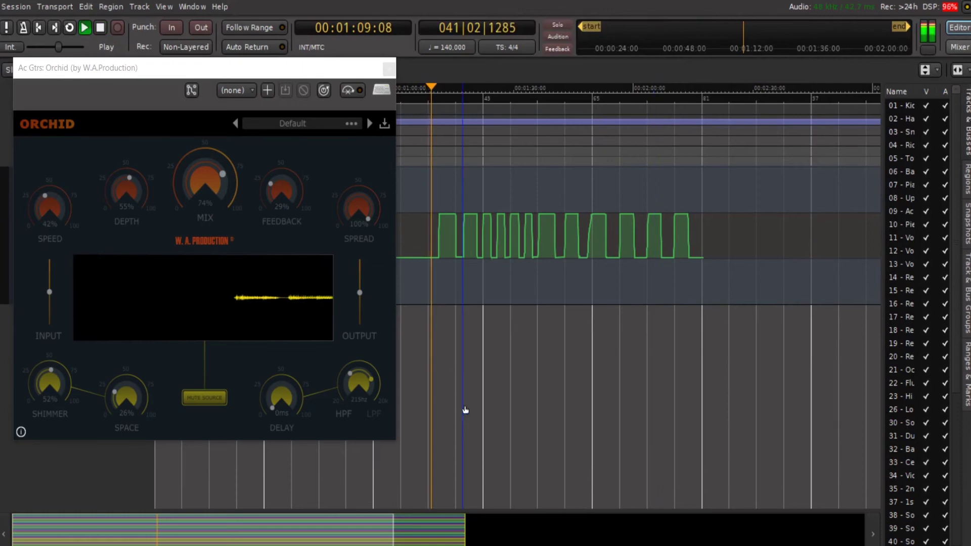